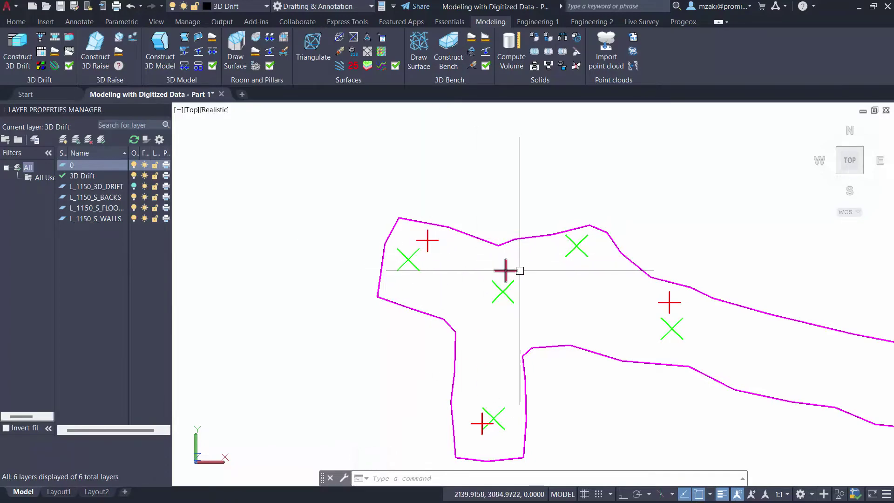
- Examine the digitized drift outline with its back and floor points in plan and in front elevation
scroll(422, 309, down, 2)
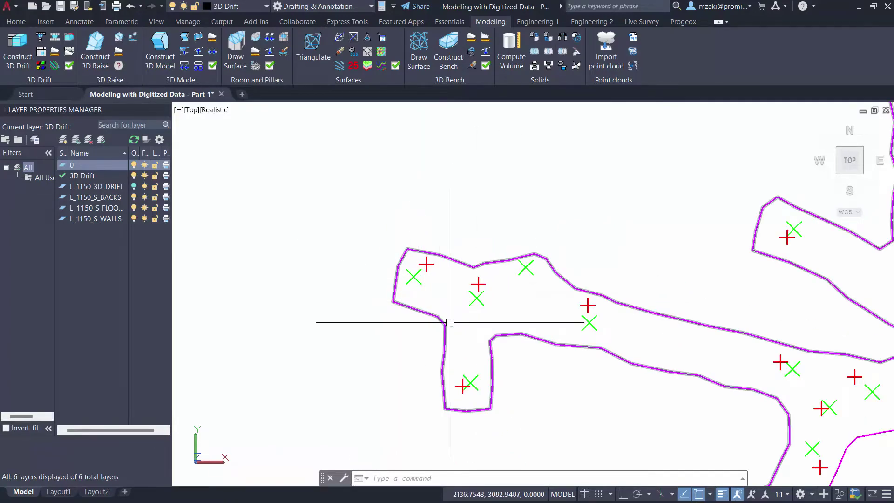
scroll(602, 340, down, 2)
mouse_move(602, 339)
middle_down()
mouse_move(543, 365)
mouse_move(469, 315)
middle_up()
scroll(551, 359, down, 2)
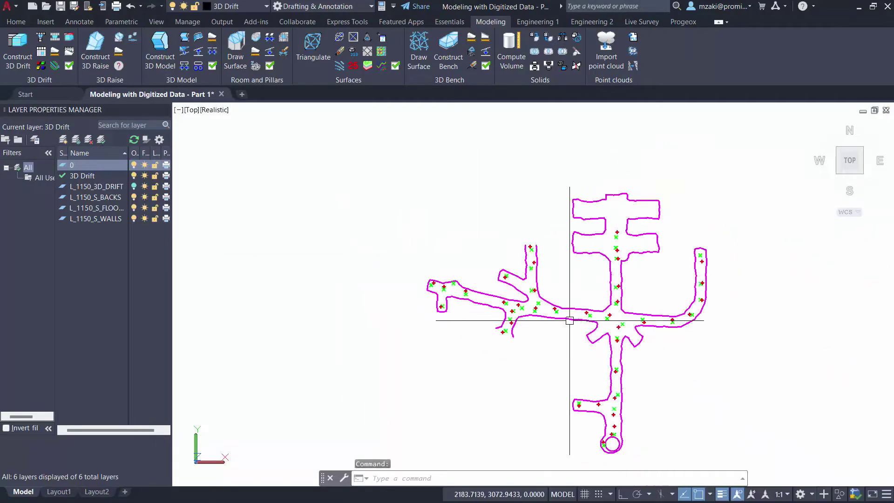
mouse_move(551, 358)
shift+middle_down()
mouse_move(561, 313)
mouse_move(577, 299)
mouse_move(564, 277)
shift+middle_up()
scroll(564, 277, up, 3)
scroll(614, 292, down, 5)
scroll(632, 399, down, 2)
middle_drag(633, 399, 583, 186)
- Return the drawing to plan view and frame the whole drift outline
text(sec)
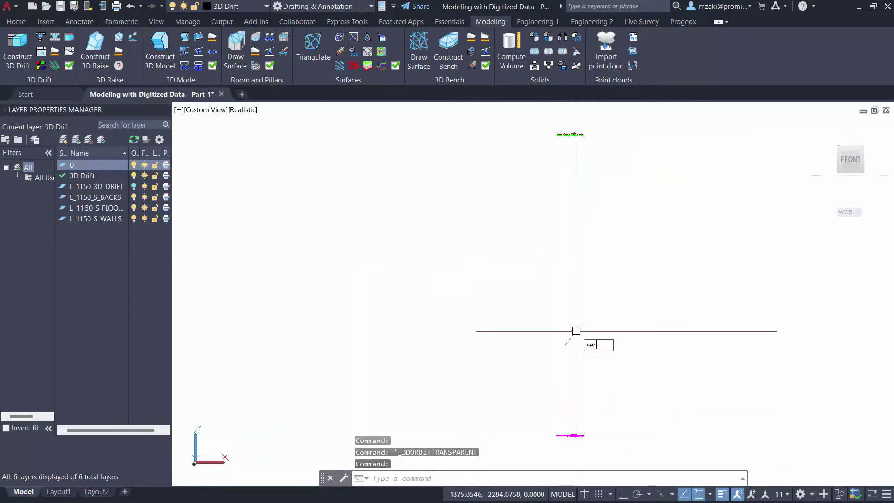
text(p)
key(Return)
mouse_move(695, 105)
middle_down()
mouse_move(631, 247)
mouse_move(608, 255)
middle_up()
scroll(698, 256, up, 3)
middle_drag(699, 256, 573, 287)
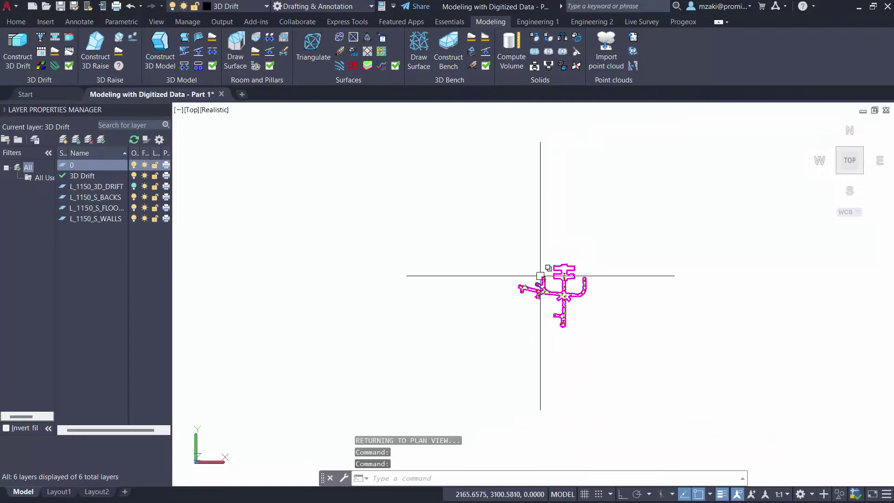
scroll(536, 286, up, 6)
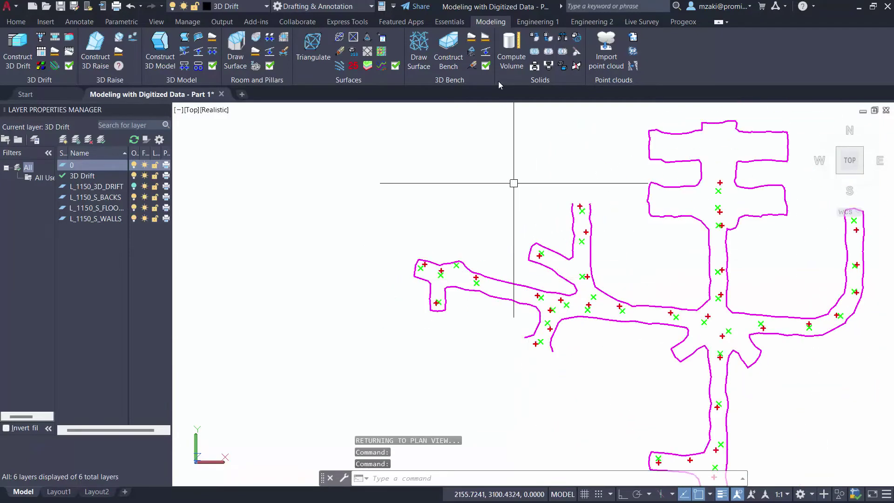
scroll(540, 298, down, 4)
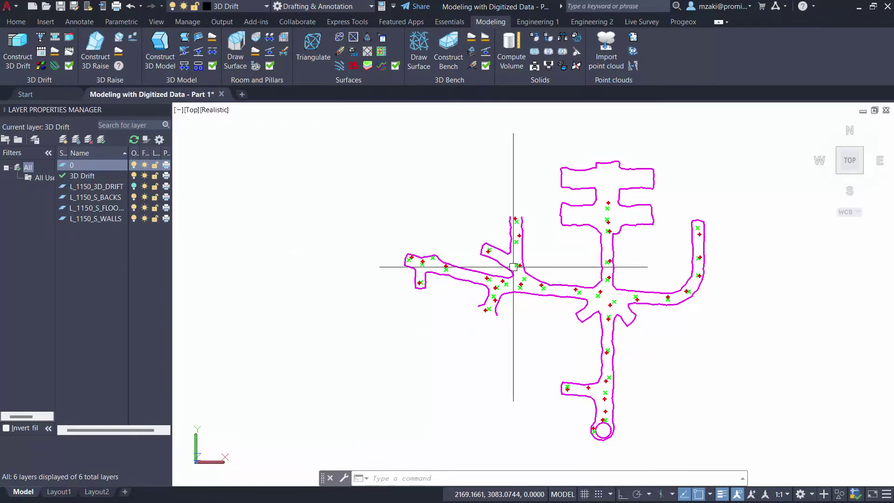
- Start a 3D drift construction on layer 3D DRIFT with the Perfil2_sim_arc profile
click(18, 59)
drag(442, 217, 386, 152)
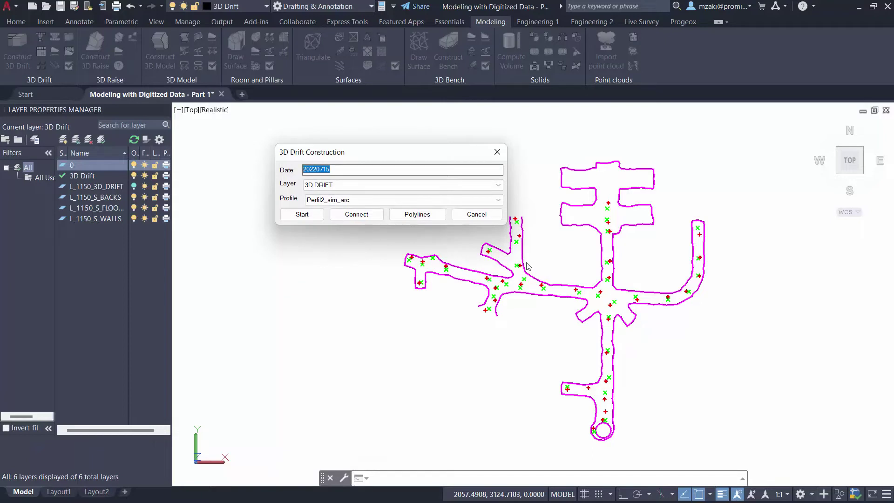
click(339, 184)
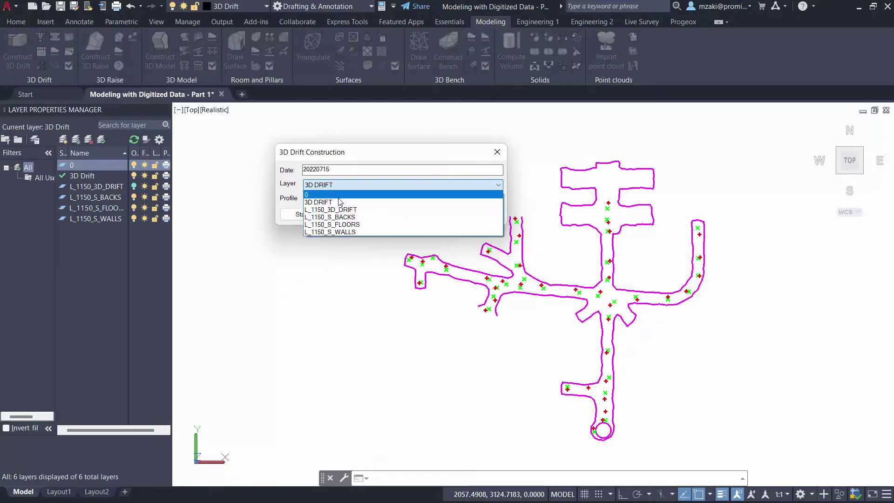
click(340, 203)
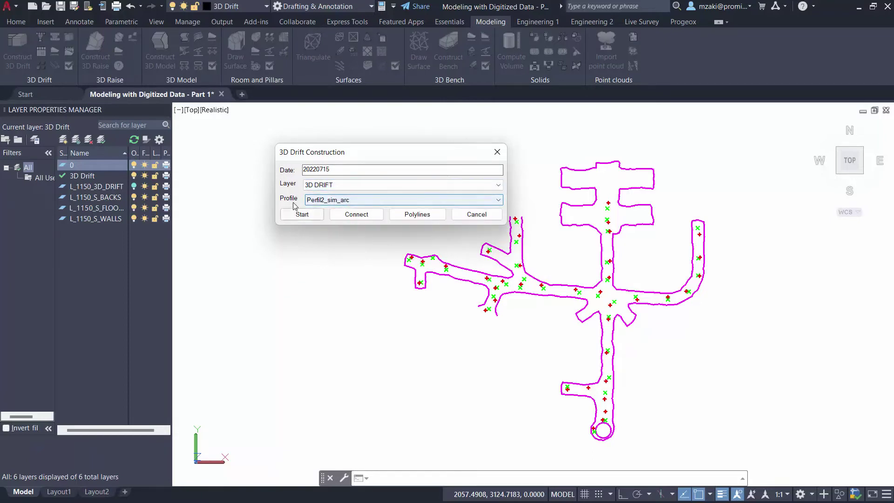
click(339, 200)
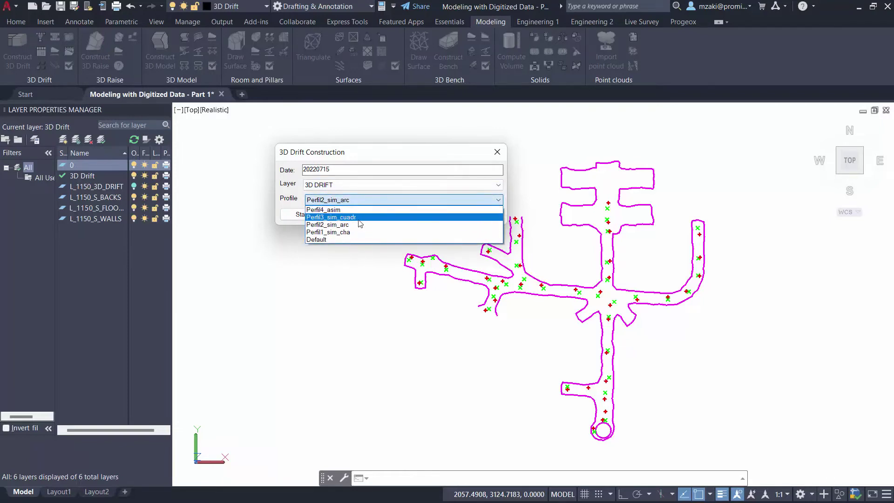
click(349, 200)
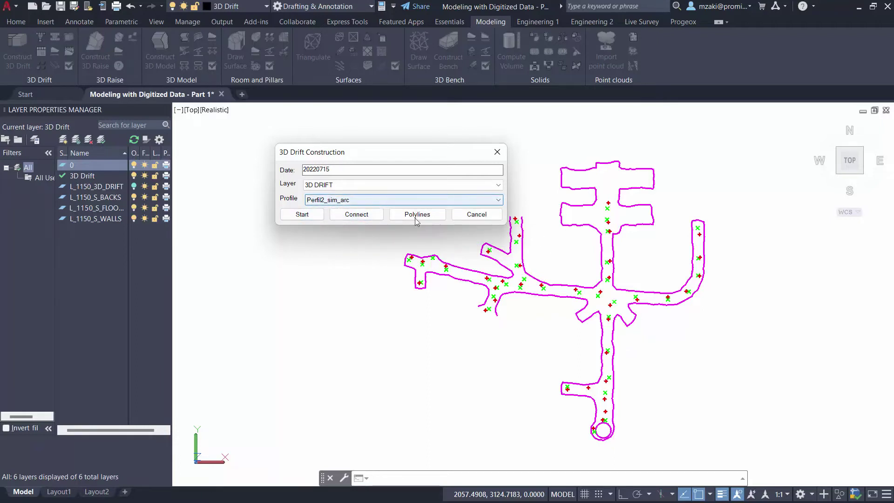
drag(395, 155, 350, 137)
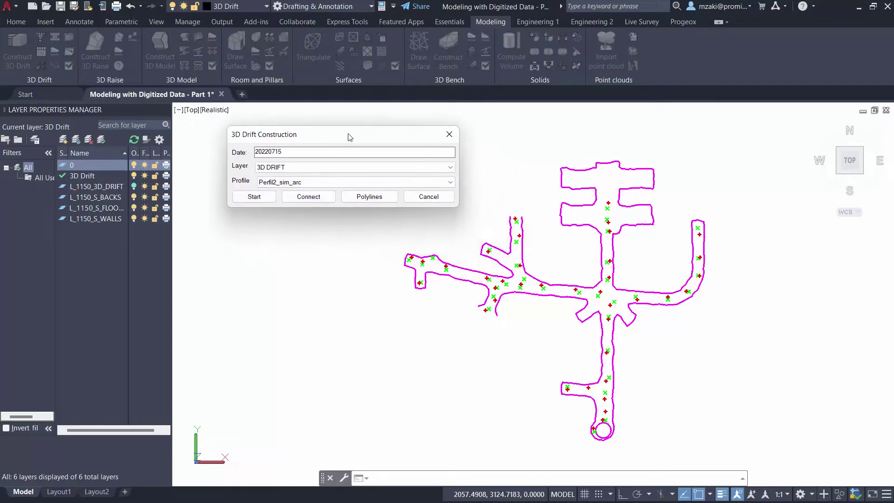
click(254, 196)
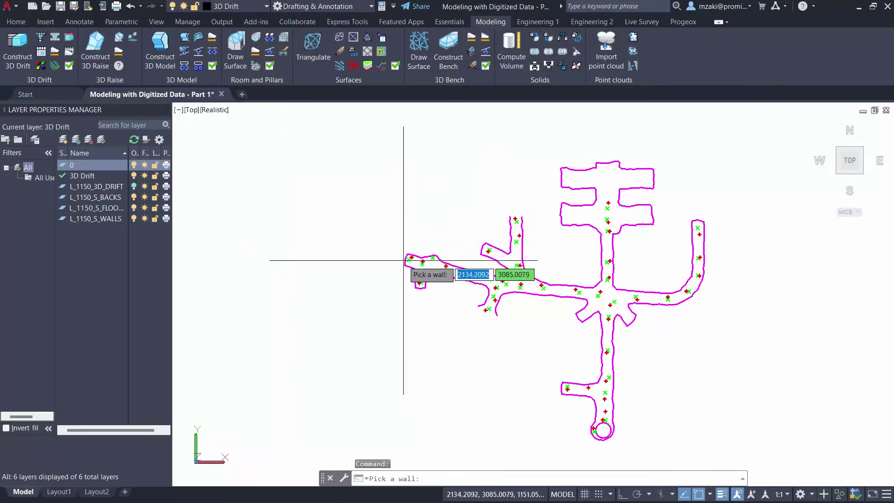
- Define the first drift section at the western end face, using the nearby red cross as back and green cross as floor
scroll(405, 255, up, 4)
scroll(416, 264, up, 1)
scroll(431, 277, up, 2)
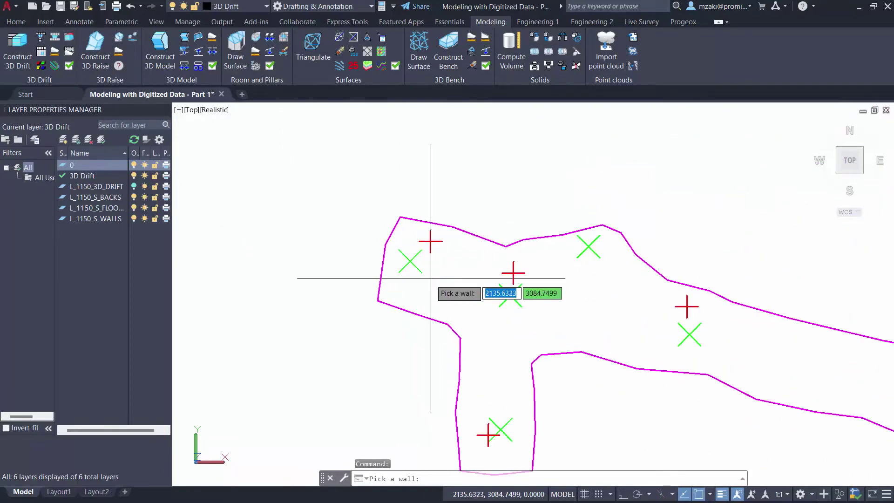
click(431, 229)
click(404, 256)
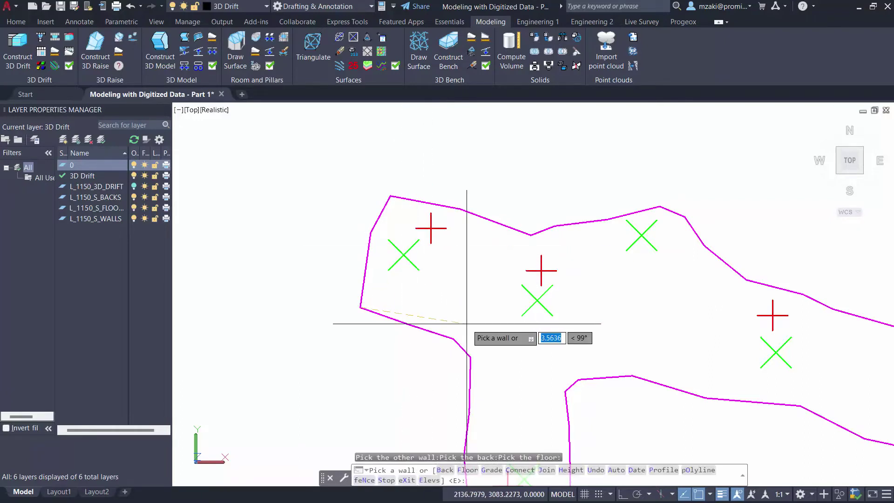
- Add three wall-to-wall sections eastward from the northwest corner of the drift's western end
click(382, 315)
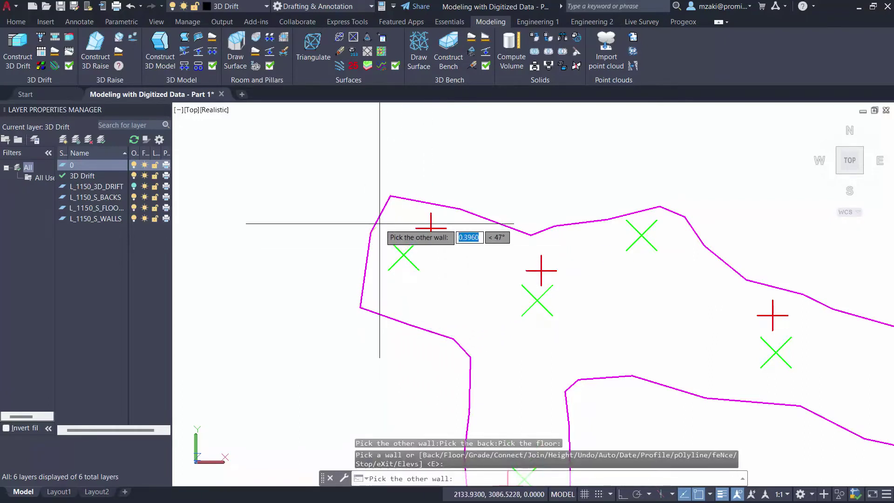
click(389, 195)
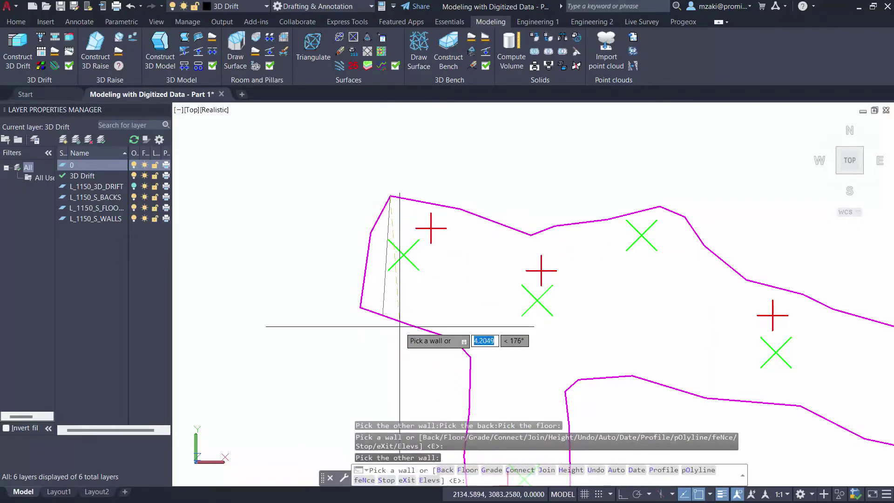
click(414, 199)
click(401, 321)
click(448, 204)
click(422, 328)
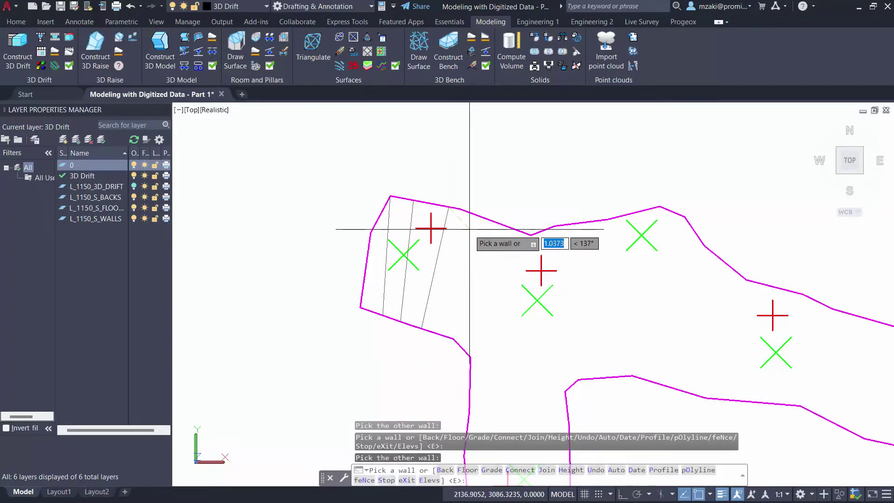
- Add four more wall-to-wall sections, ending with one across the side branch opening to its eastern corner
click(459, 209)
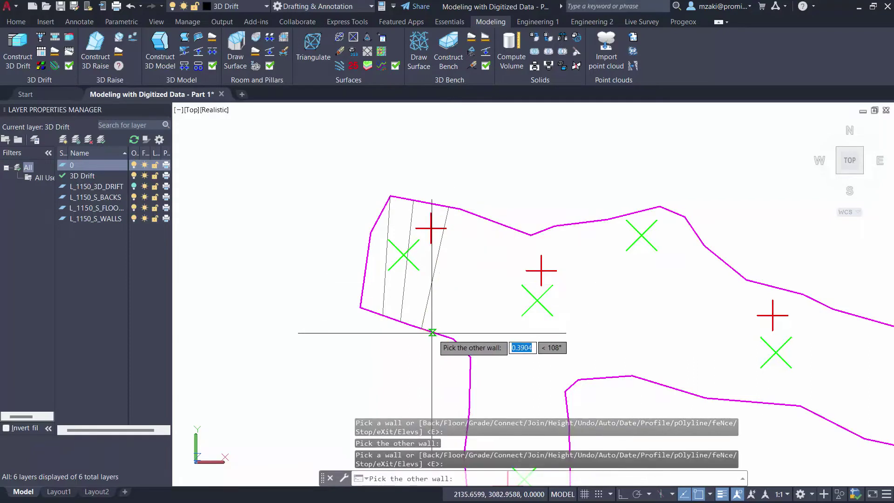
click(429, 332)
click(482, 218)
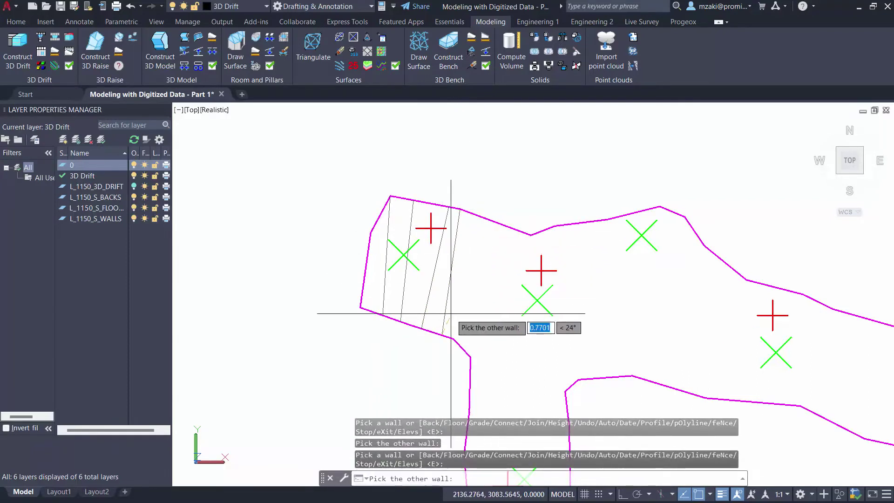
click(454, 337)
click(516, 227)
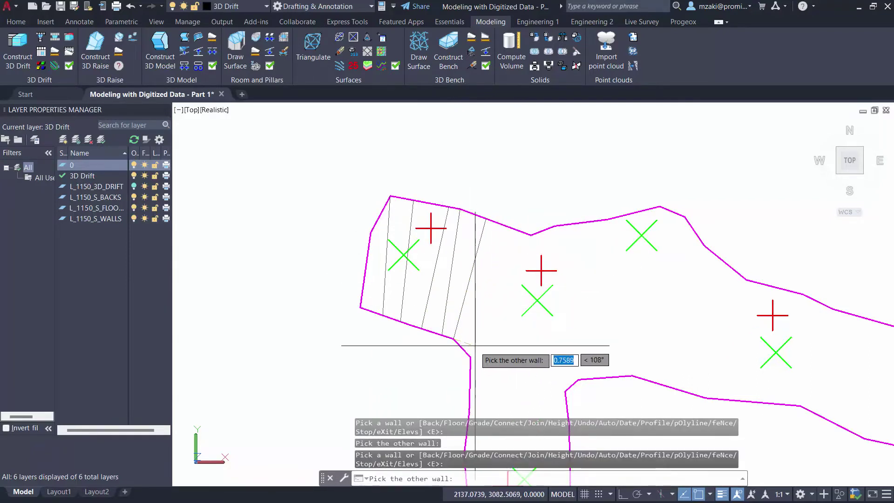
click(470, 359)
click(531, 235)
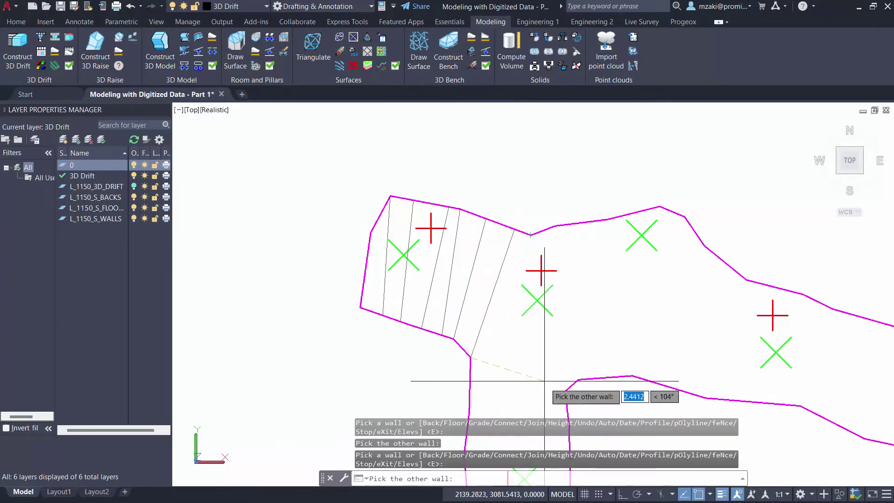
click(565, 391)
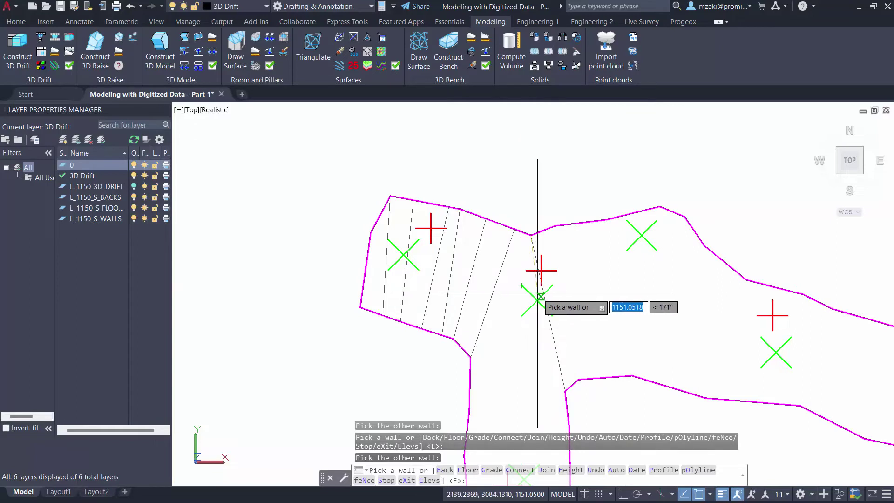
- Assign the red cross above the side branch as the back point for the drift sections
text(b)
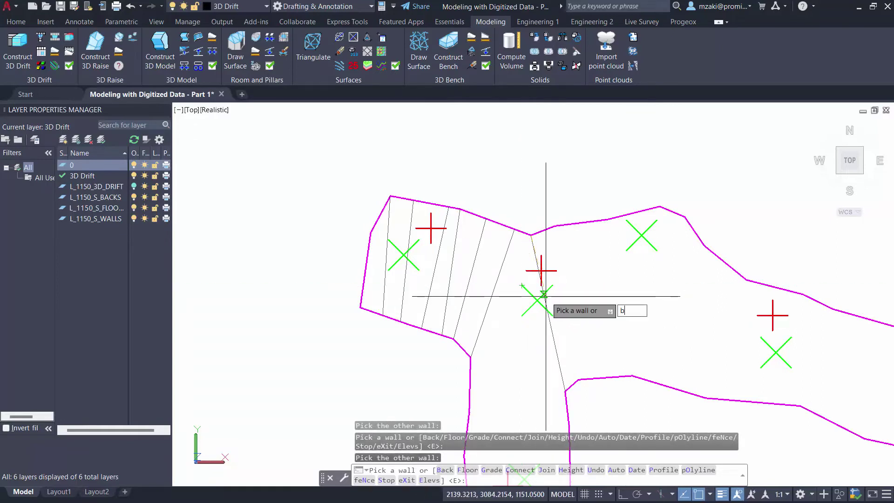
key(Return)
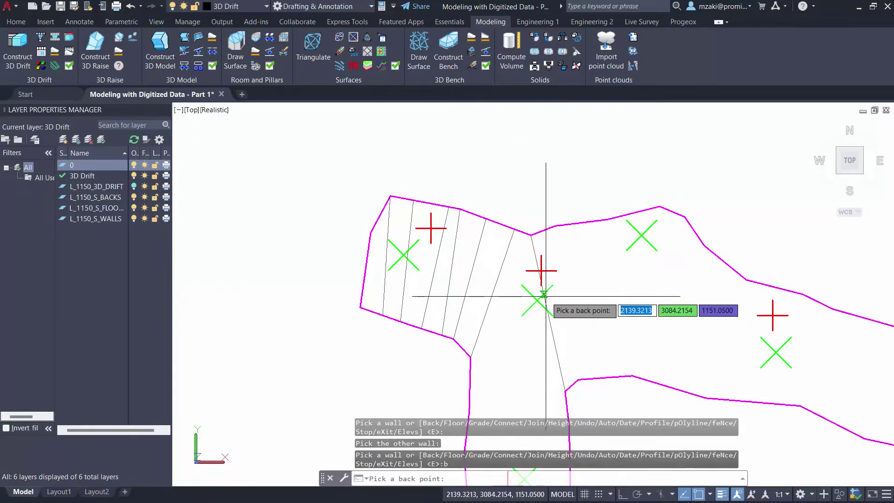
click(540, 269)
middle_drag(541, 269, 429, 239)
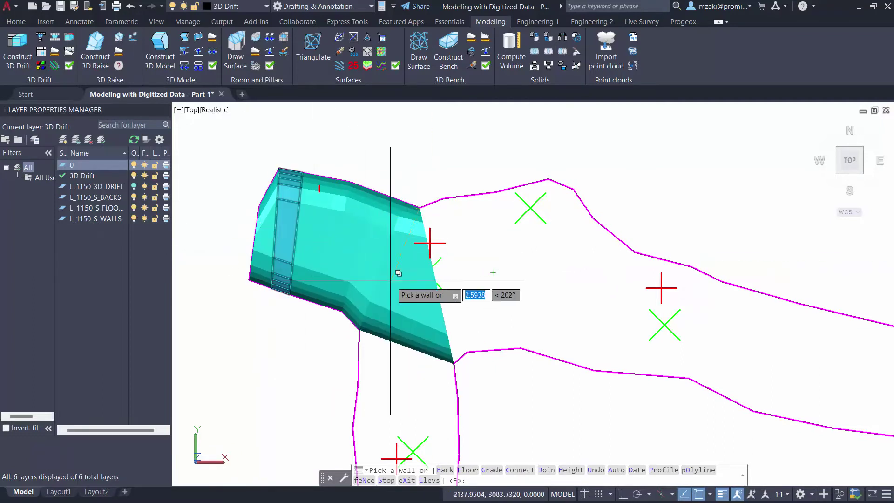
- Add four wall-to-wall sections east of the side branch, up to the green floor cross near the north wall
click(443, 198)
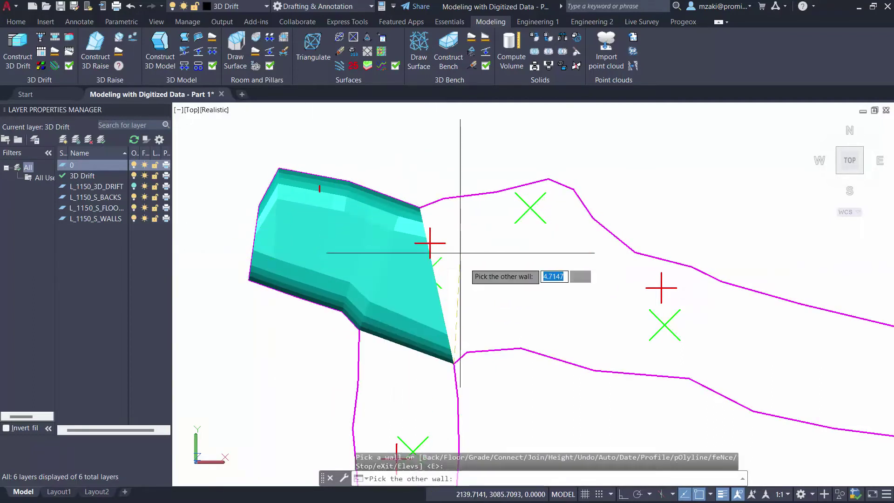
click(467, 352)
click(471, 204)
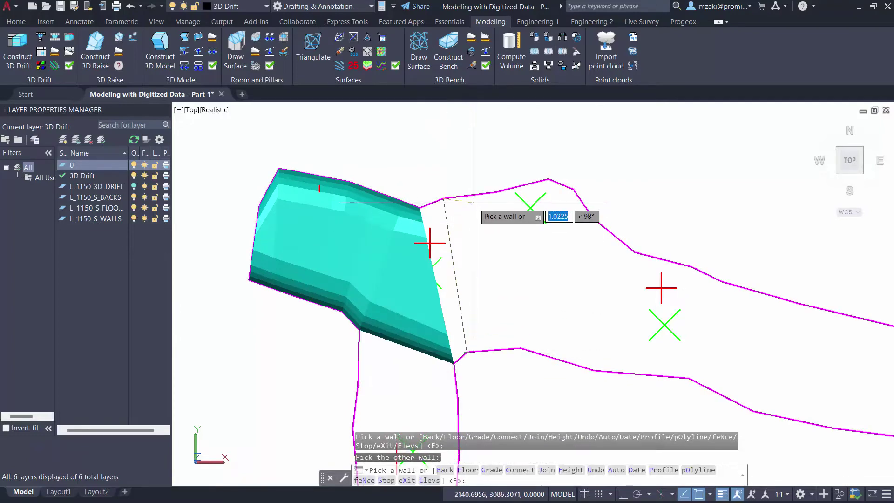
click(494, 350)
click(494, 193)
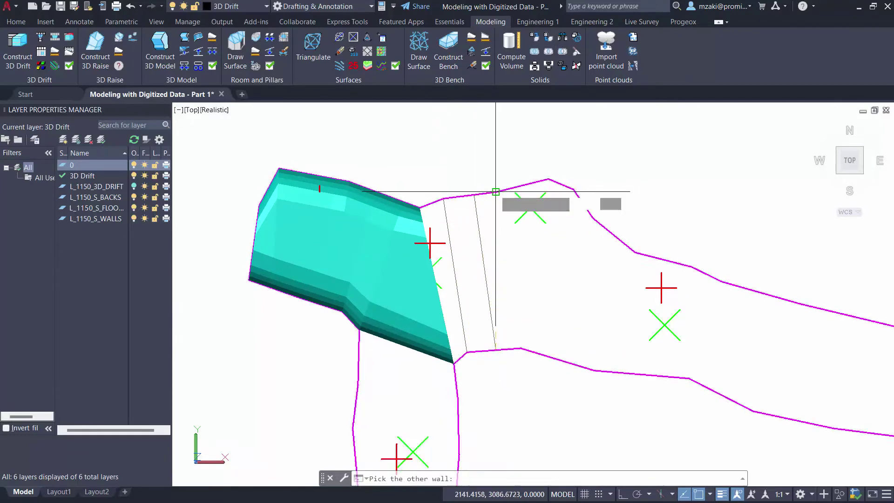
click(519, 348)
click(523, 186)
click(545, 356)
- Assign the green cross near the north wall as the floor point for the drift sections
text(f)
key(Return)
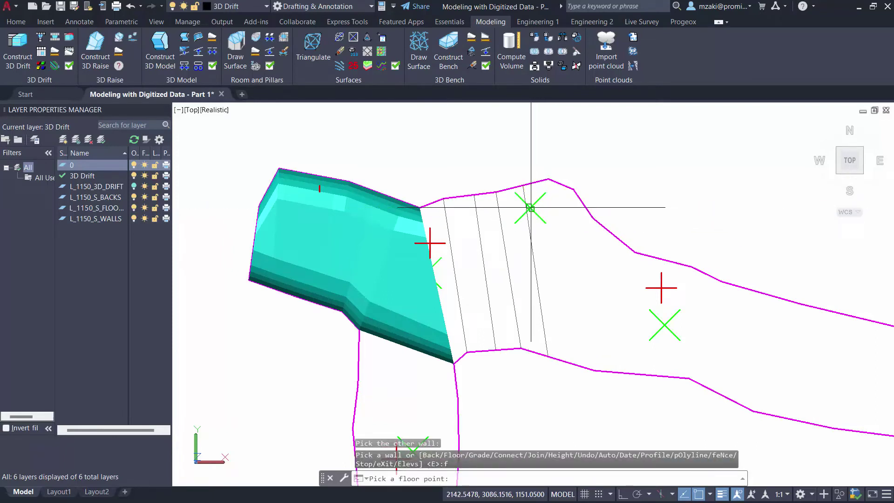
click(531, 207)
- Add two wall-to-wall sections east of the north wall's peak and end the drift construction
click(548, 180)
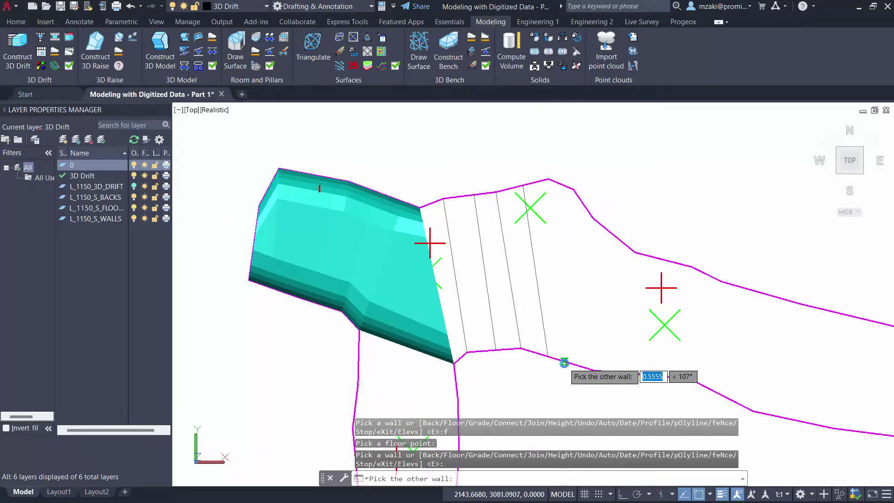
click(564, 360)
click(550, 215)
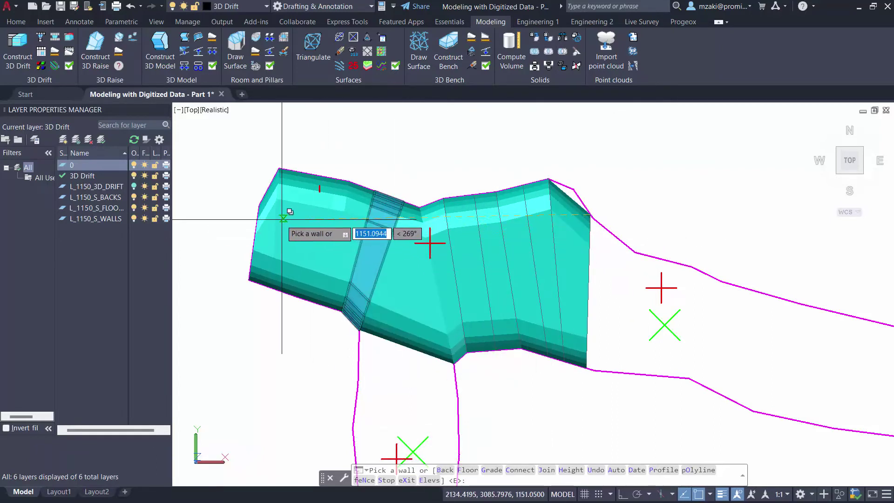
scroll(630, 260, up, 3)
scroll(631, 339, down, 5)
middle_drag(613, 365, 543, 299)
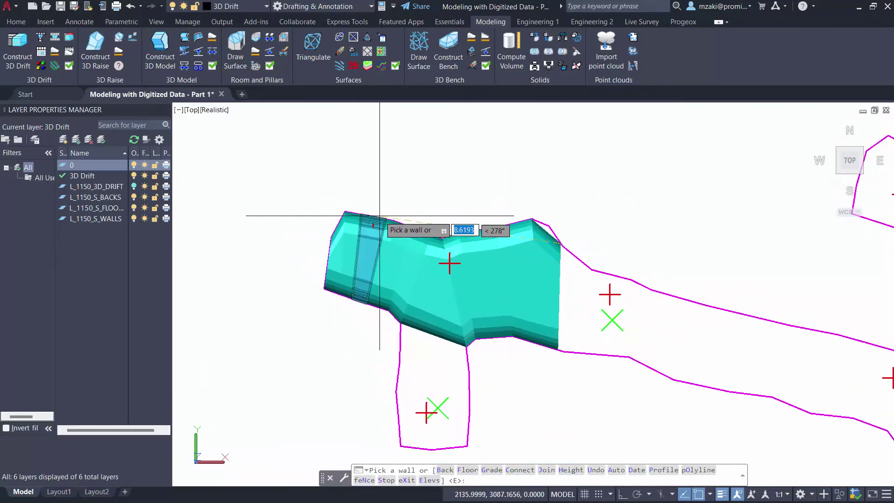
key(Escape)
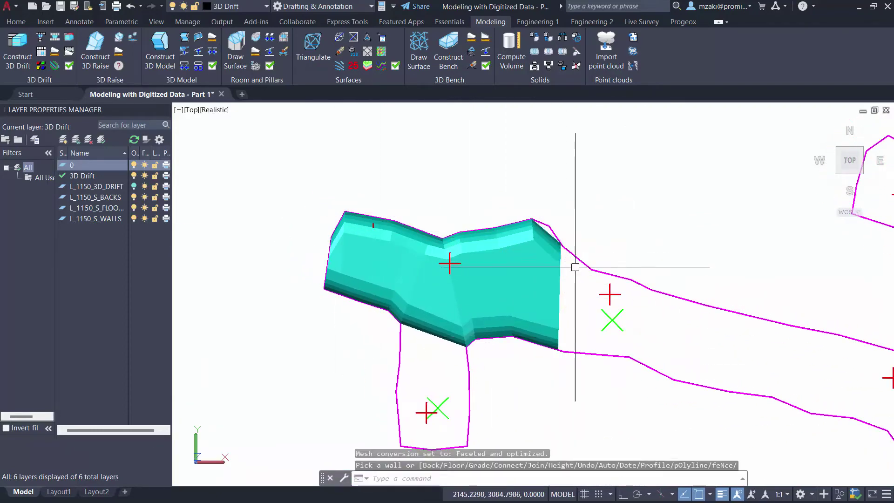
- Inspect the new drift sections and the complete 1150 level drift model in 3D, and return to plan view
shift+middle_drag(575, 267, 674, 322)
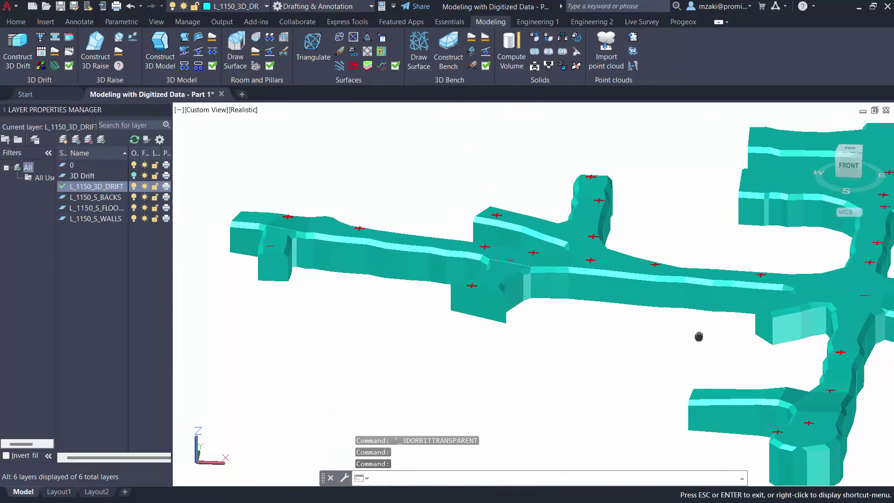
shift+middle_drag(698, 336, 646, 361)
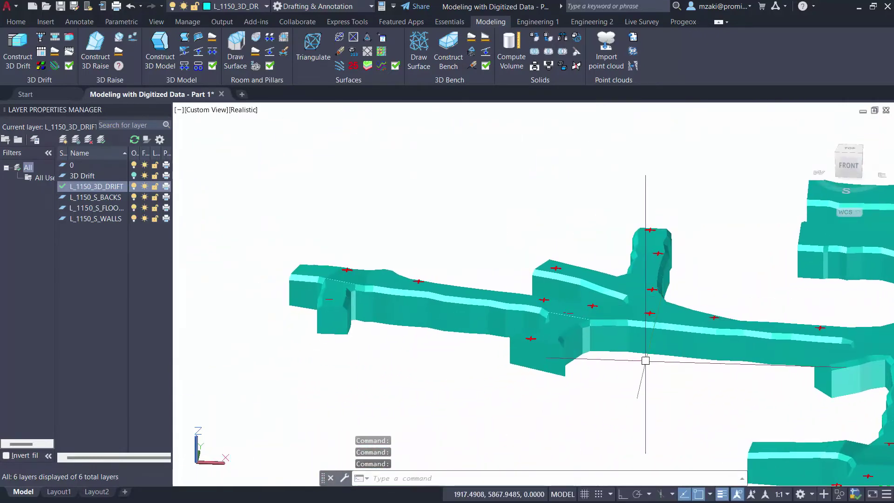
key(Return)
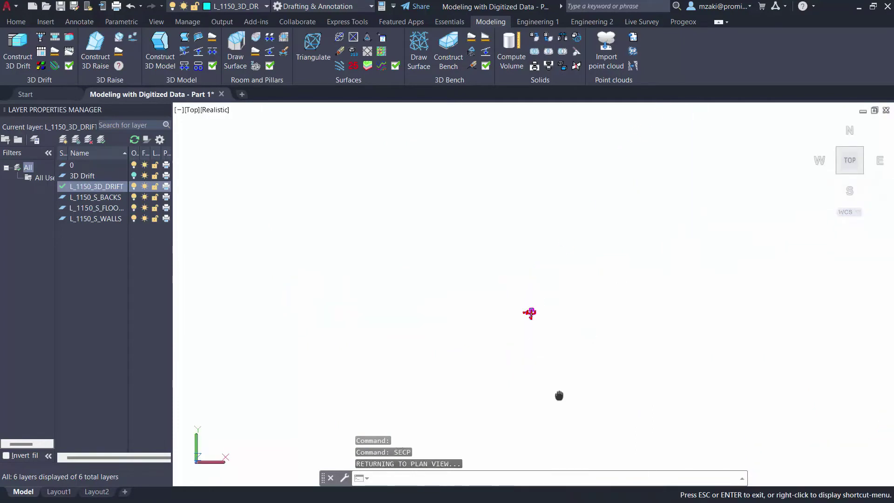
- Calculate the volume and tonnage of the drift segments around the western side branch with a rock density of 2.75, and read the result
scroll(541, 285, down, 3)
middle_drag(536, 291, 413, 269)
click(414, 347)
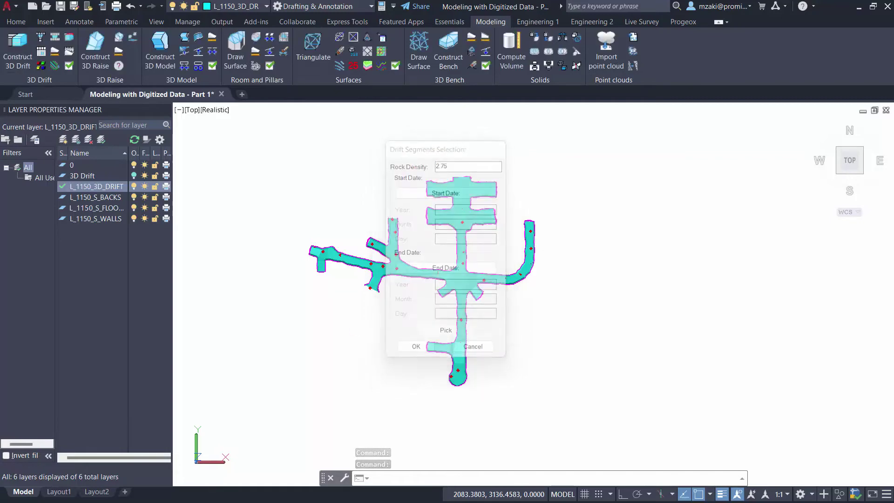
scroll(346, 259, up, 4)
middle_drag(297, 289, 430, 336)
click(503, 357)
click(359, 246)
key(Return)
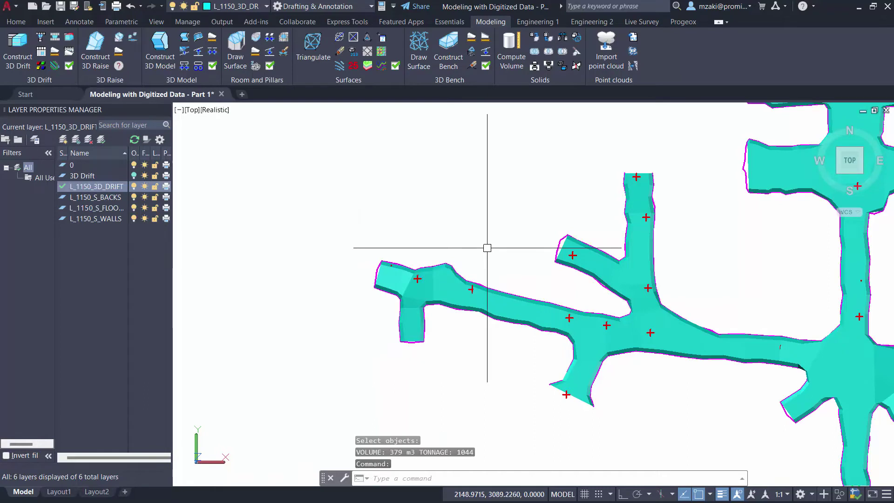
click(415, 464)
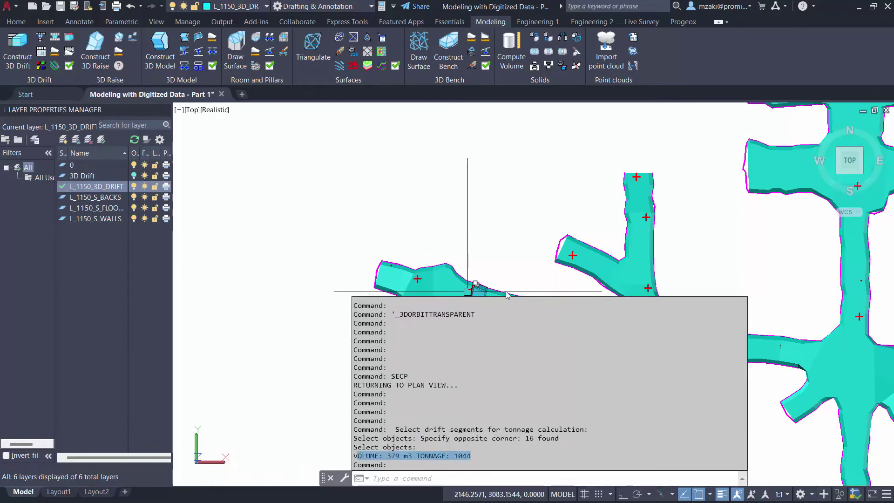
key(Escape)
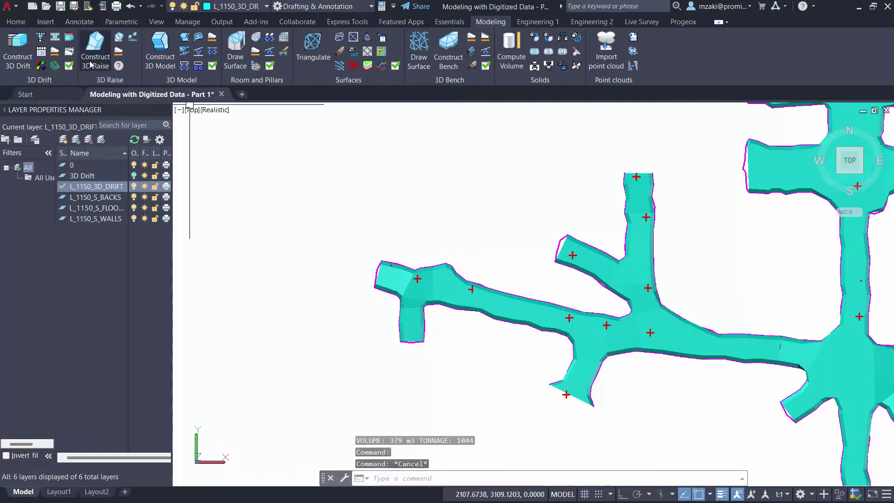
- Try to unite the drift model's segments with Union, and inspect the red segments beside the central junction and the northwest branch
click(69, 53)
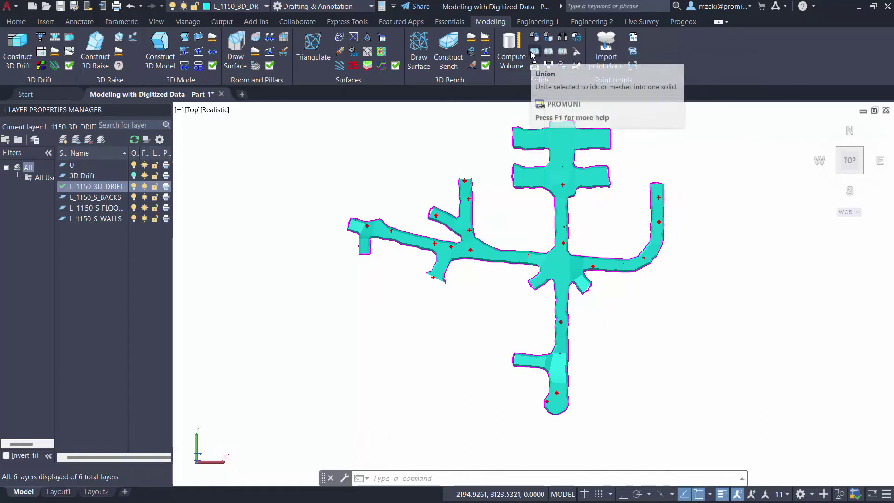
click(532, 54)
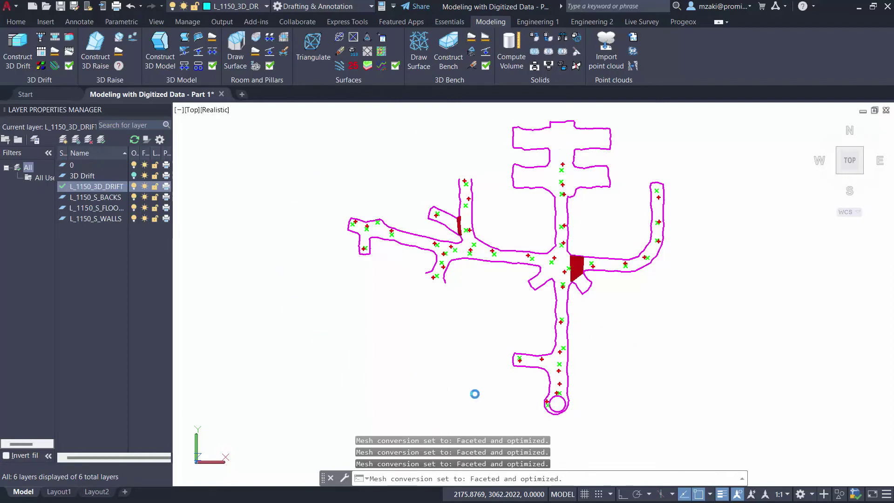
scroll(628, 244, up, 6)
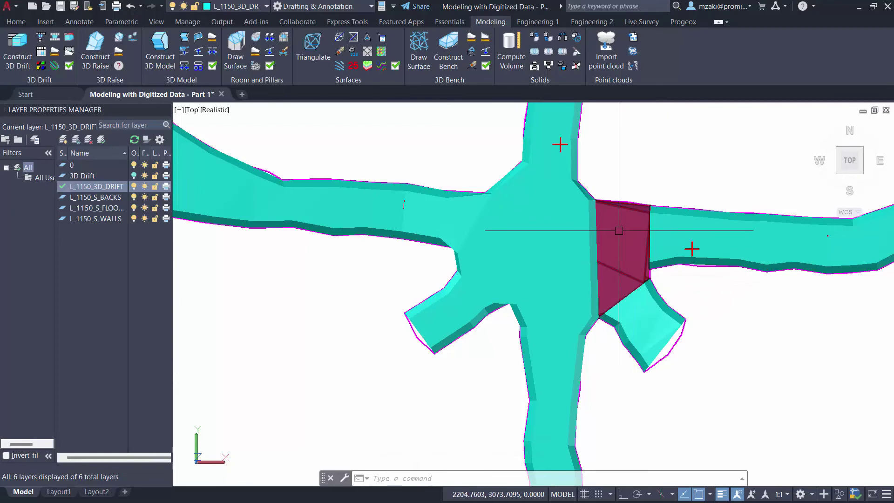
scroll(620, 233, down, 5)
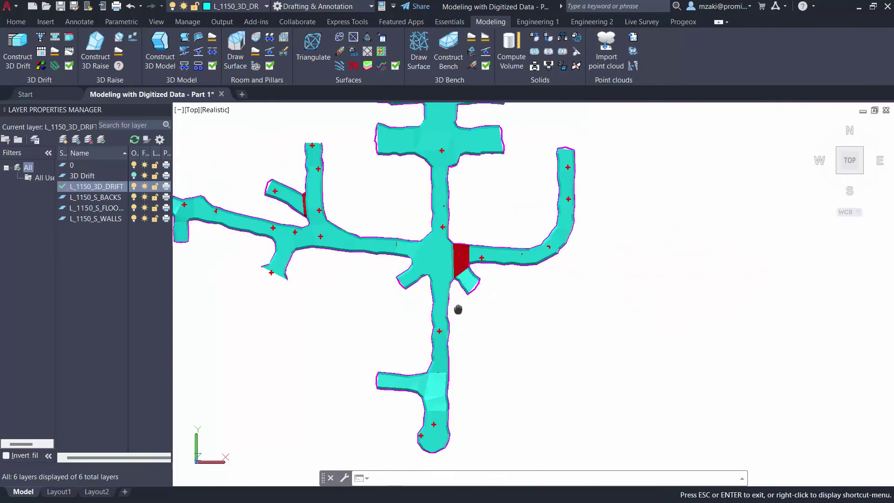
middle_drag(333, 191, 434, 227)
scroll(426, 235, up, 6)
scroll(465, 375, down, 8)
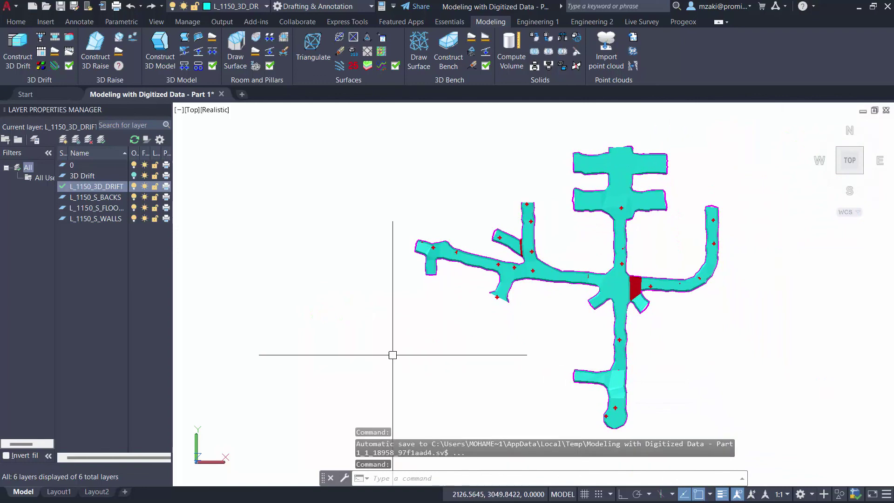